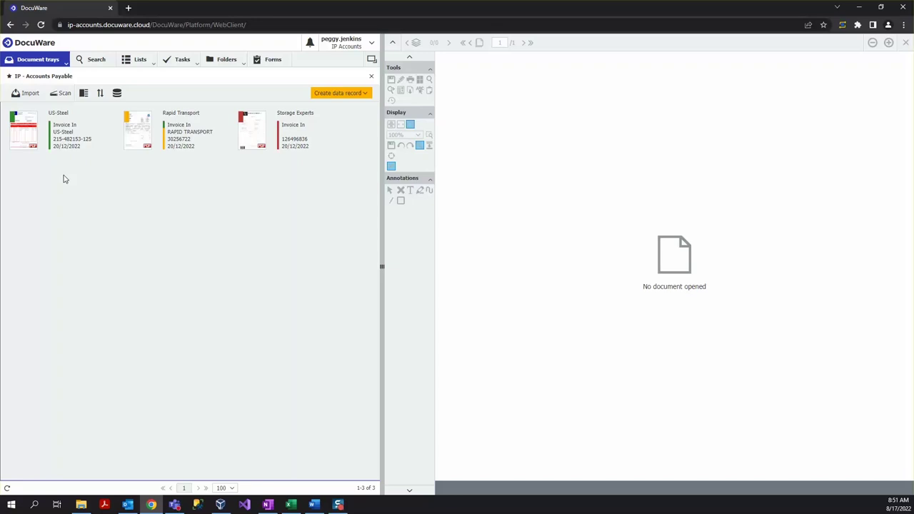
- Open the US-Steel invoice from the tray and set the viewer zoom to 75%
double_click(15, 127)
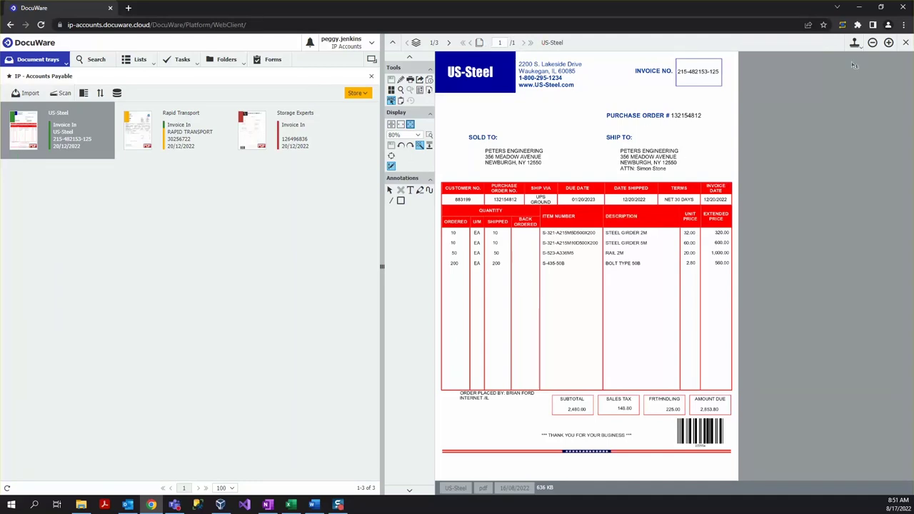
click(888, 43)
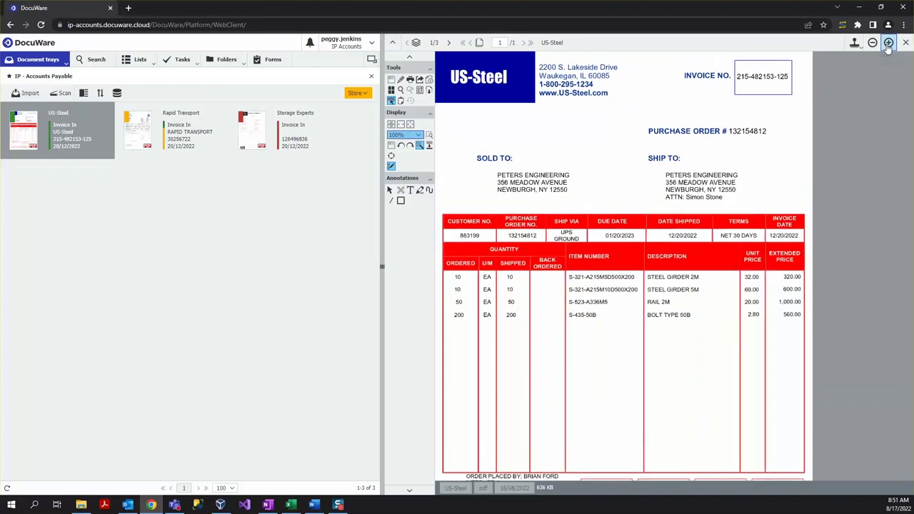
click(888, 43)
click(873, 44)
click(872, 43)
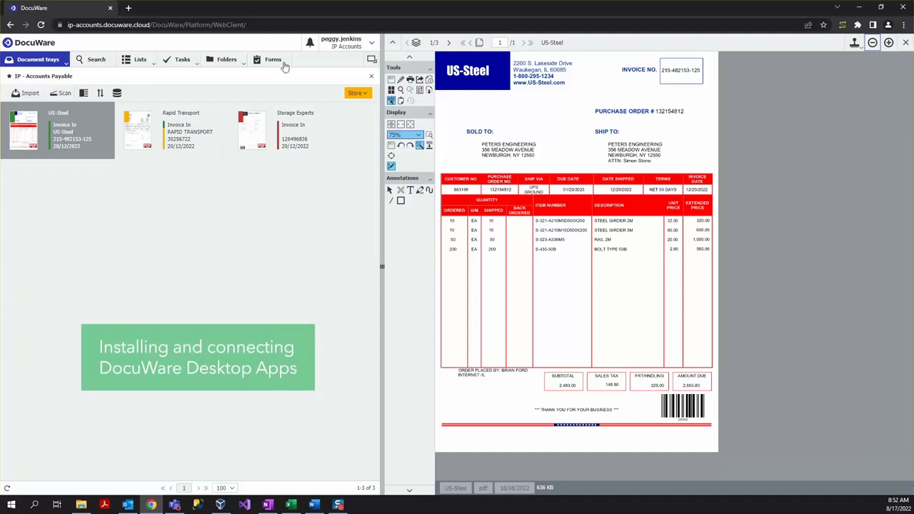
click(365, 43)
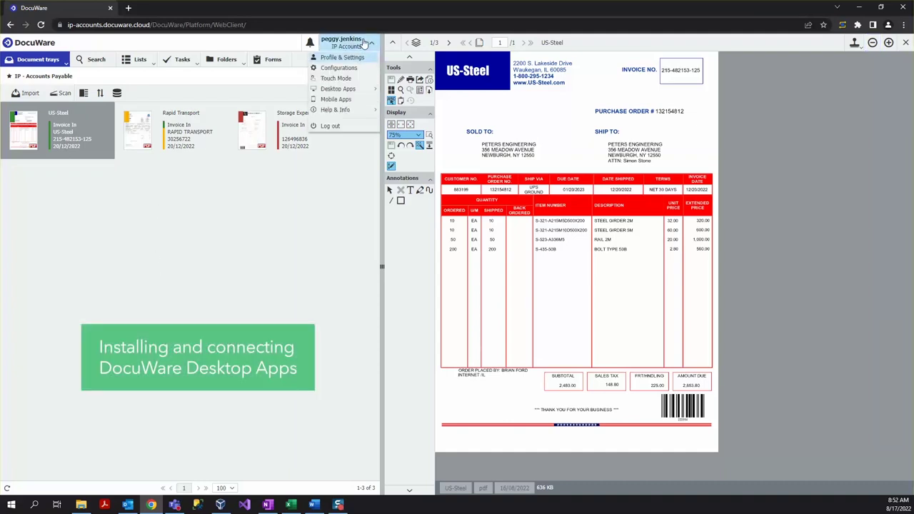
mouse_move(338, 88)
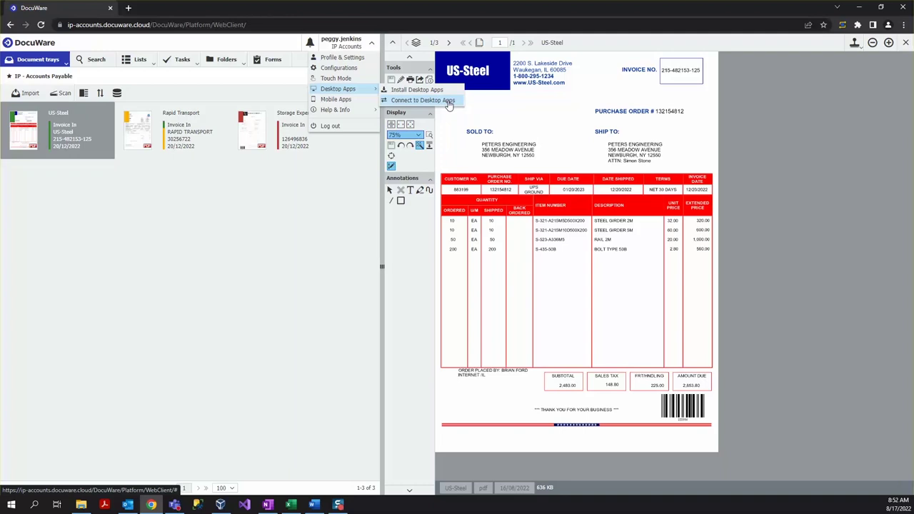
click(298, 192)
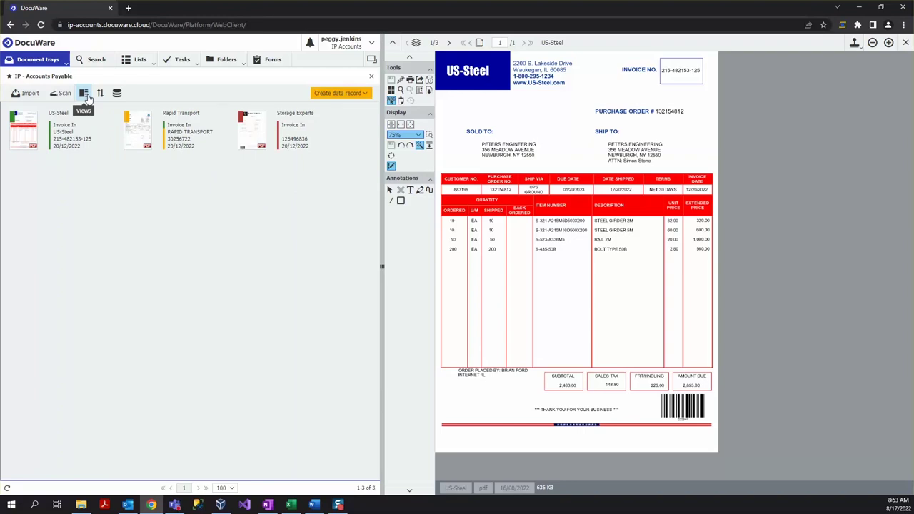
click(84, 93)
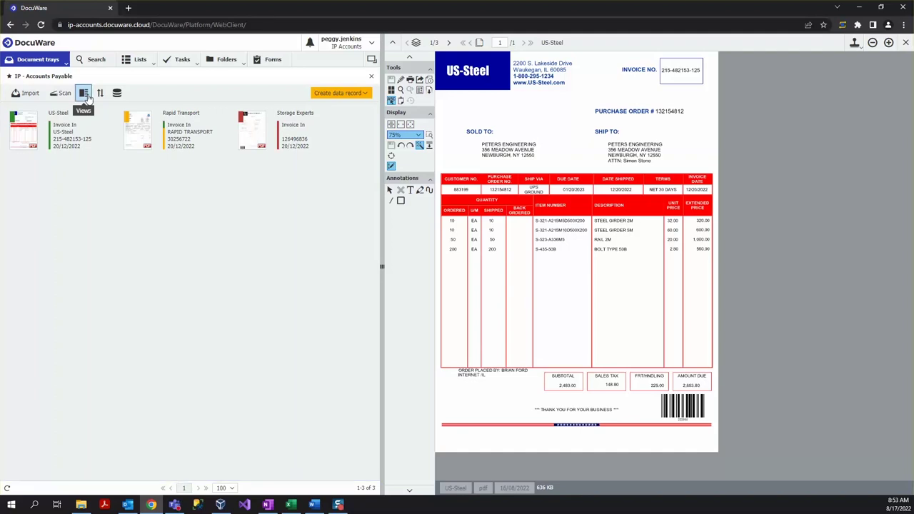
click(100, 116)
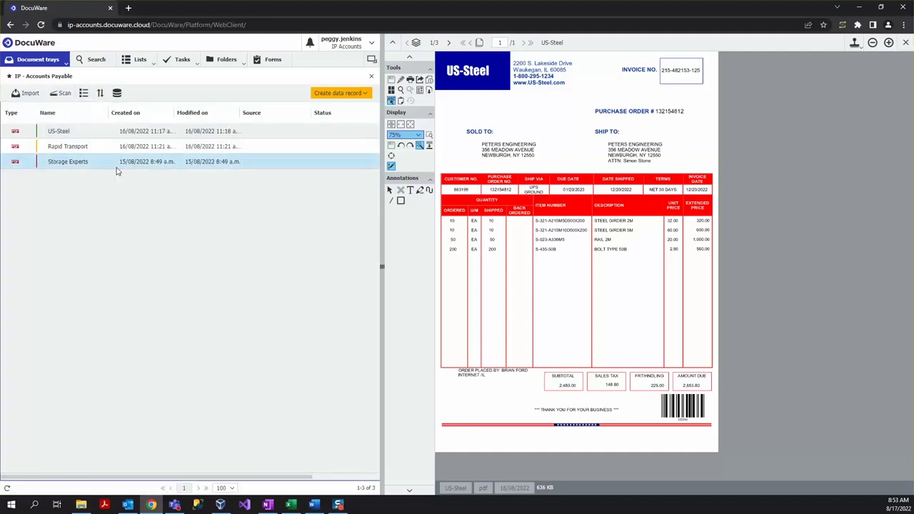
click(84, 93)
click(103, 129)
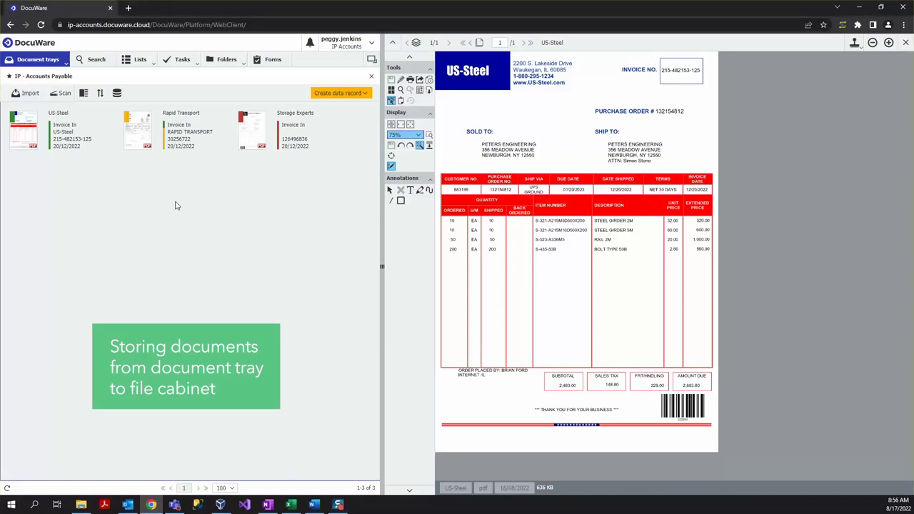
click(56, 119)
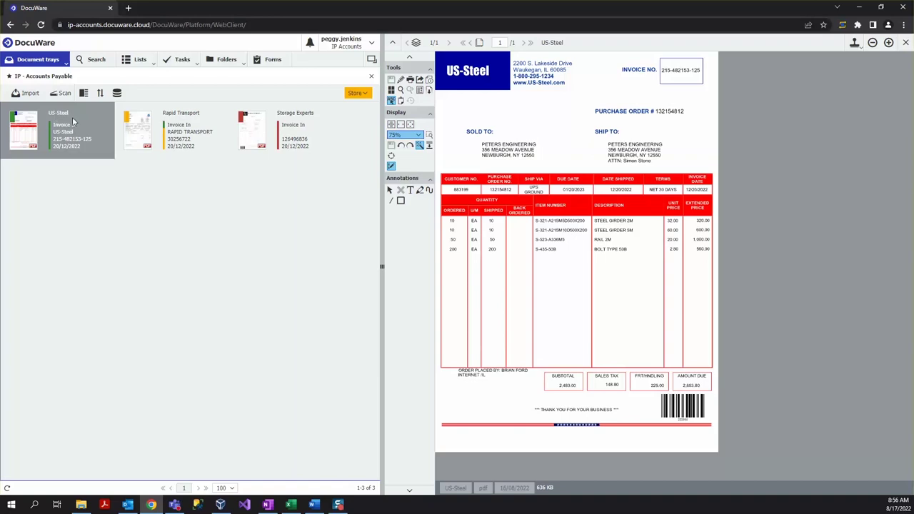
- Check the Store cabinet list, then show the store dialogs beside the tray with US-Steel selected
click(369, 99)
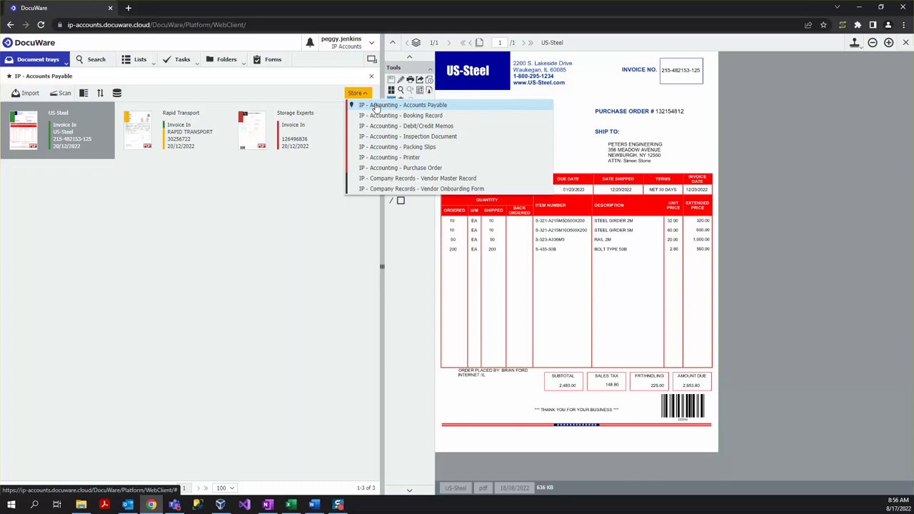
click(270, 206)
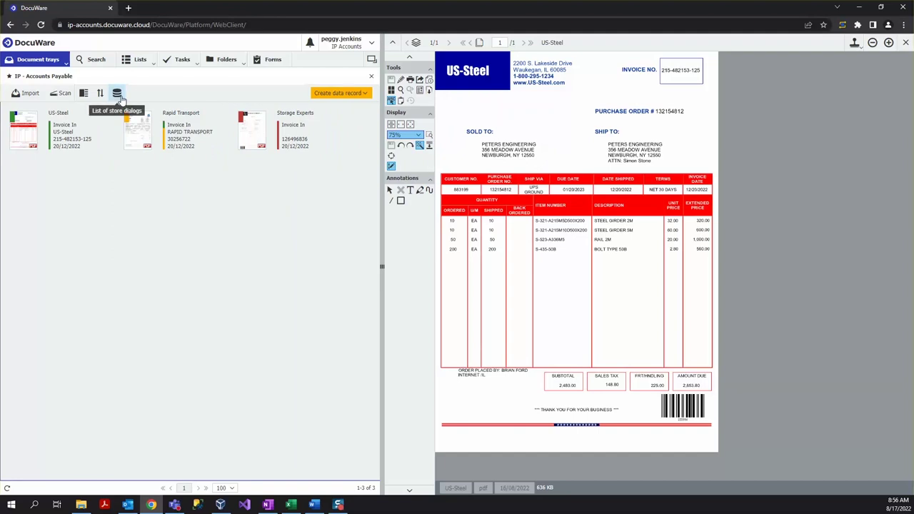
click(118, 95)
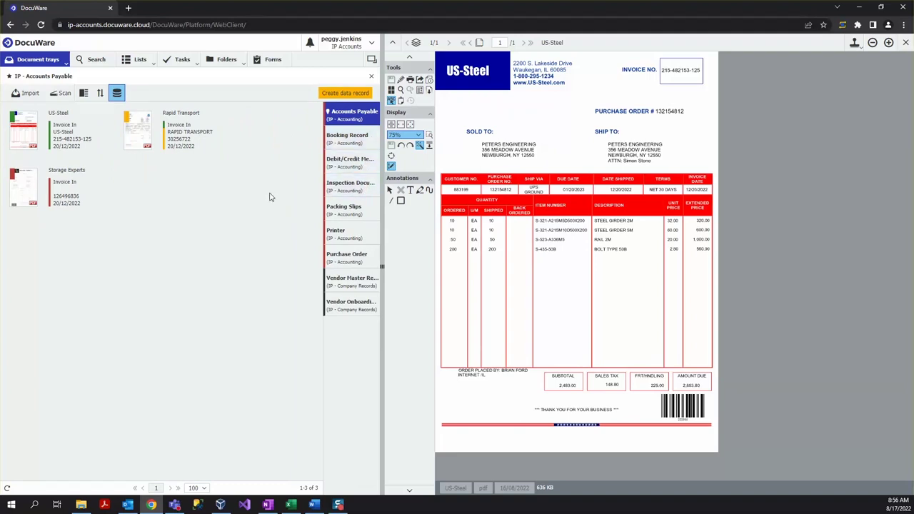
click(69, 138)
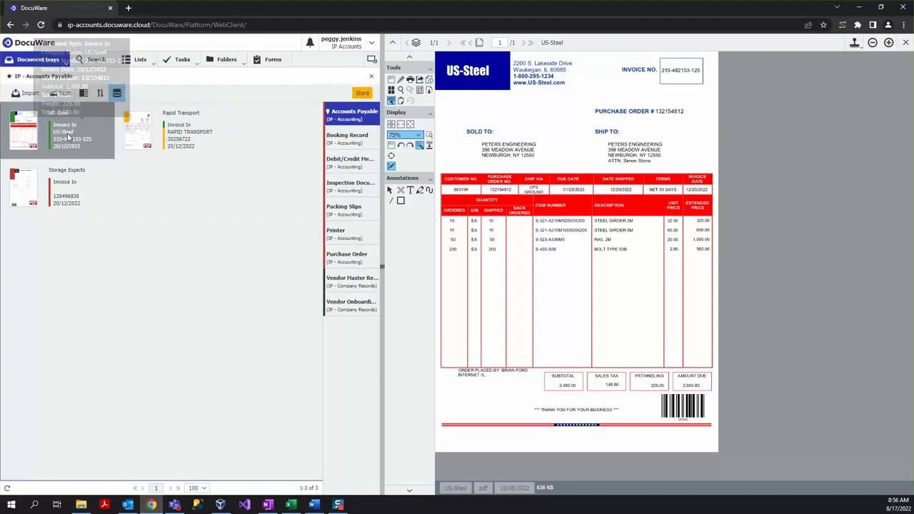
- Drop US-Steel onto the Accounts Payable store dialog and re-pick US-Steel as Company Name
drag(69, 138, 333, 118)
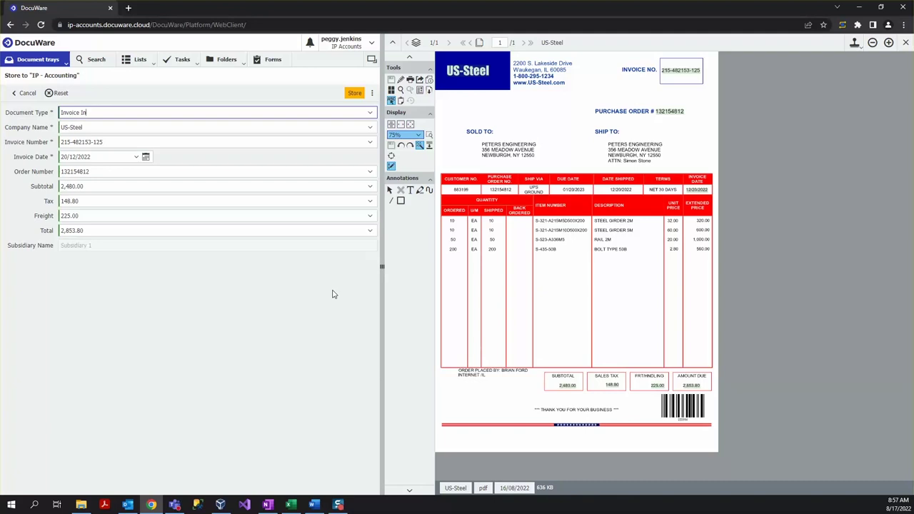
click(360, 128)
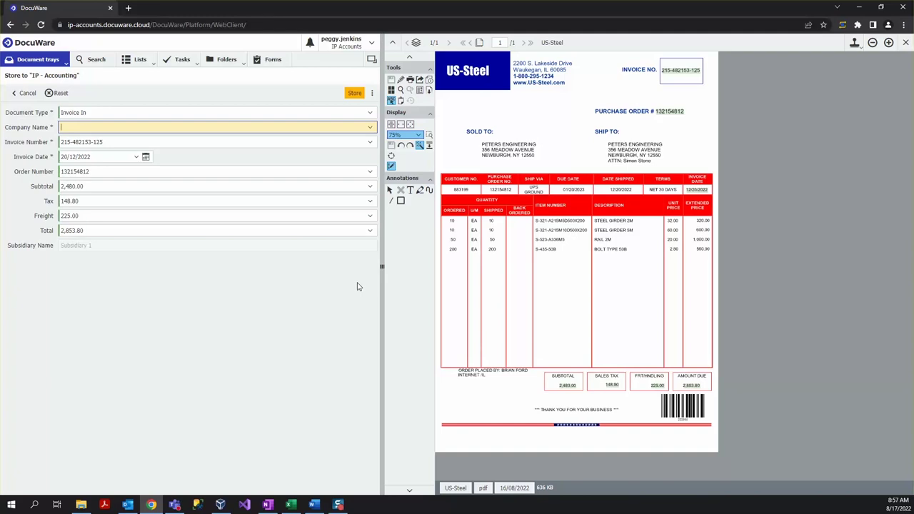
click(371, 128)
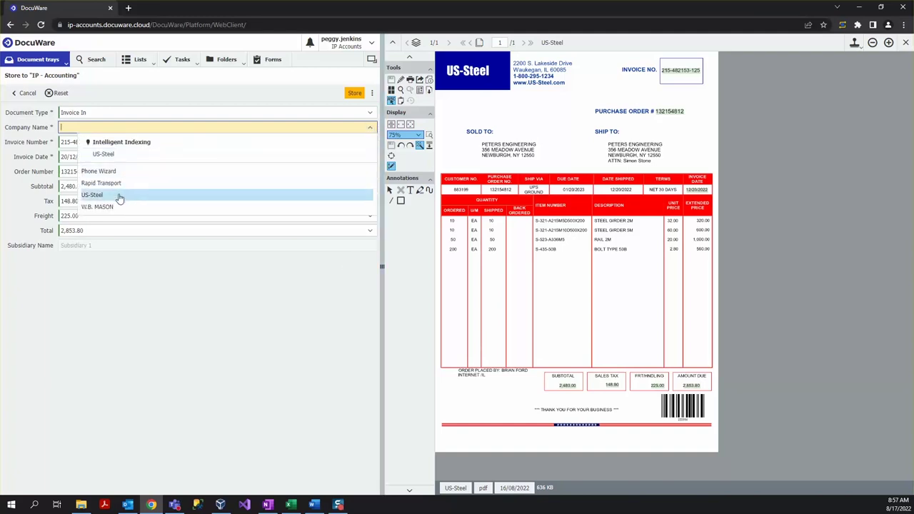
click(124, 196)
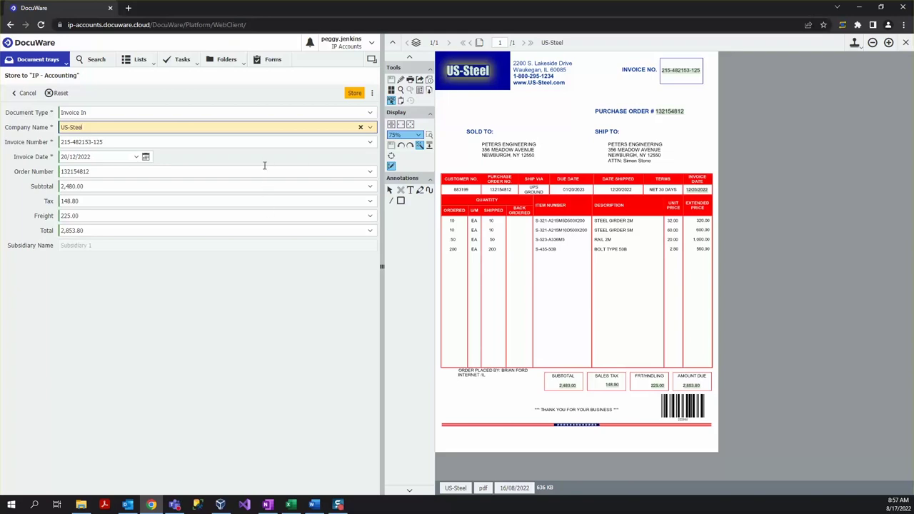
click(347, 142)
click(360, 142)
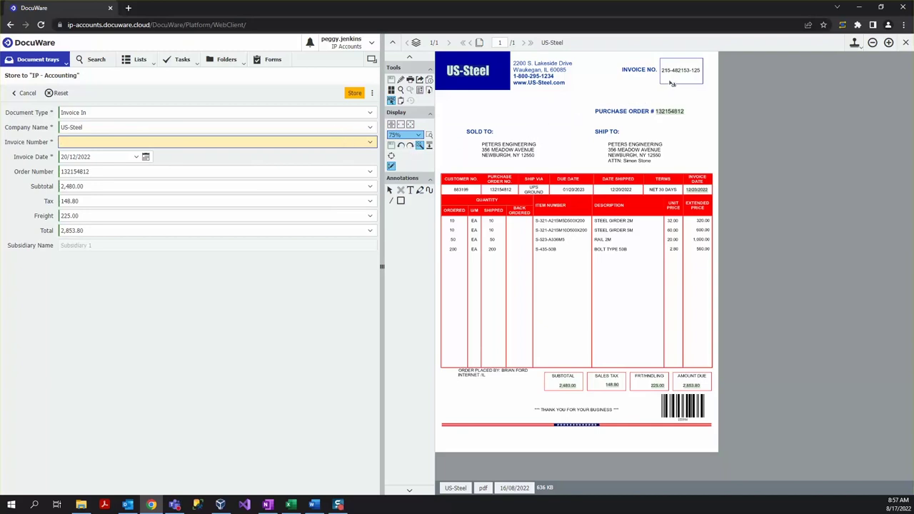
drag(661, 70, 667, 73)
drag(667, 73, 704, 75)
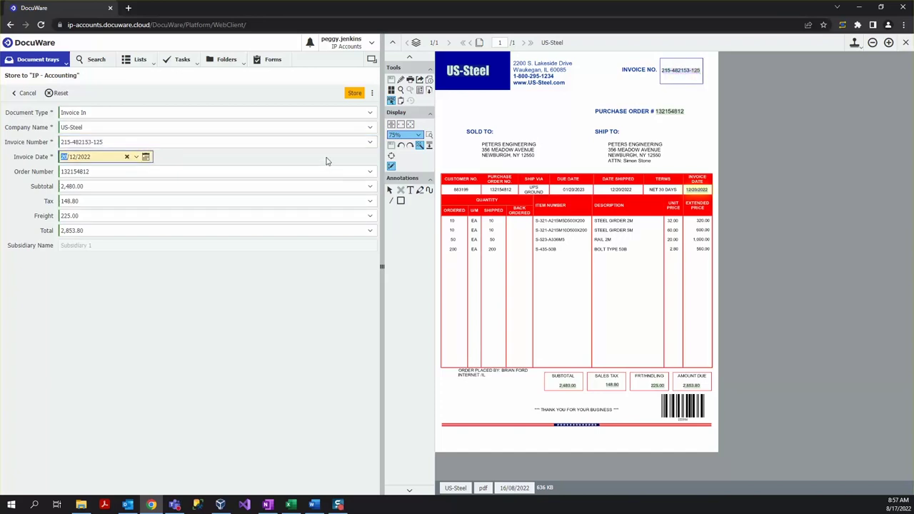
click(195, 139)
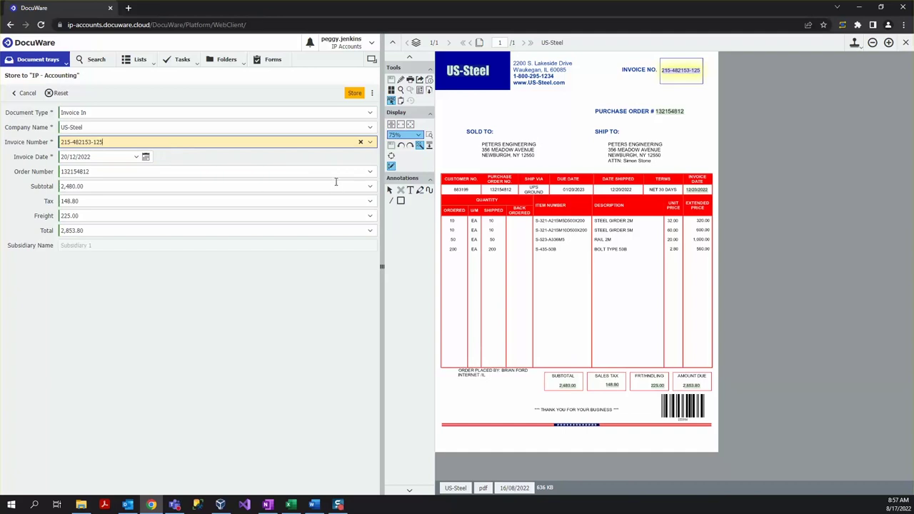
click(359, 97)
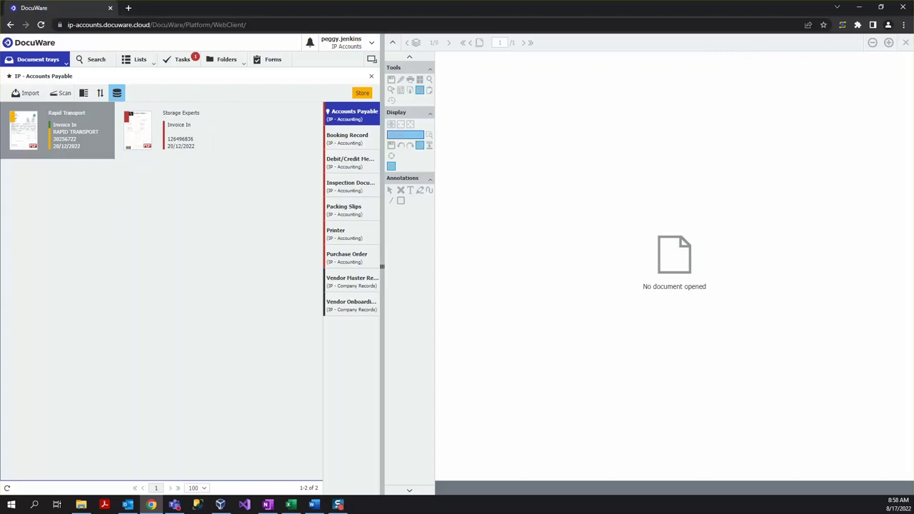
- Deselect the Rapid Transport invoice so no document is open in the tray
click(290, 351)
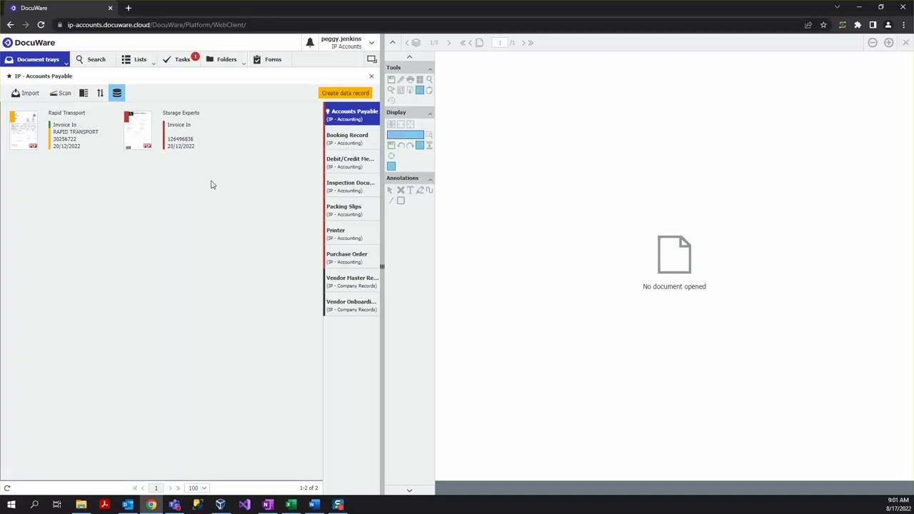
- Choose IP - Accounting - Invoice Search from the Search tab's list to open a blank form
click(90, 66)
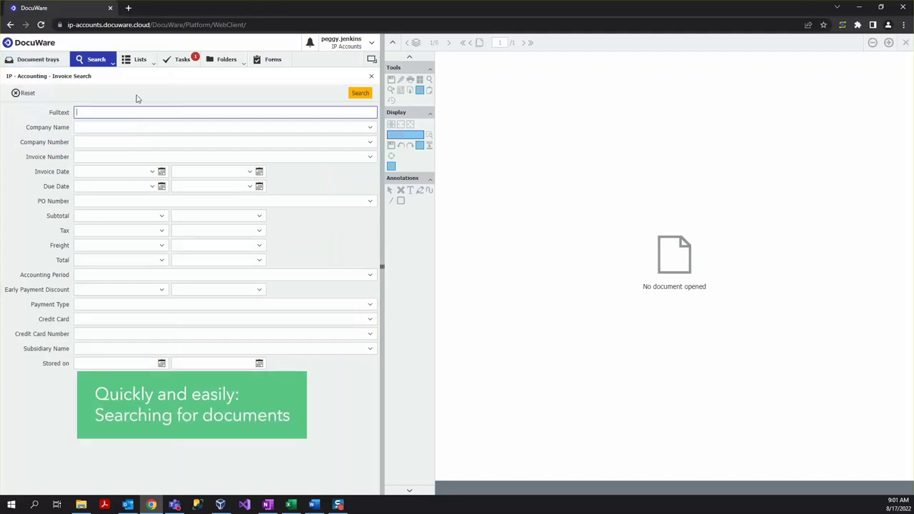
click(106, 62)
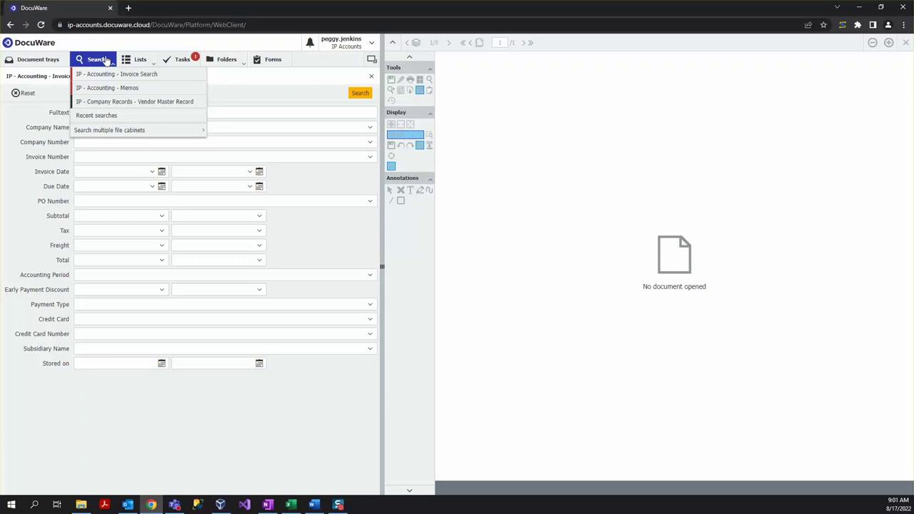
click(182, 76)
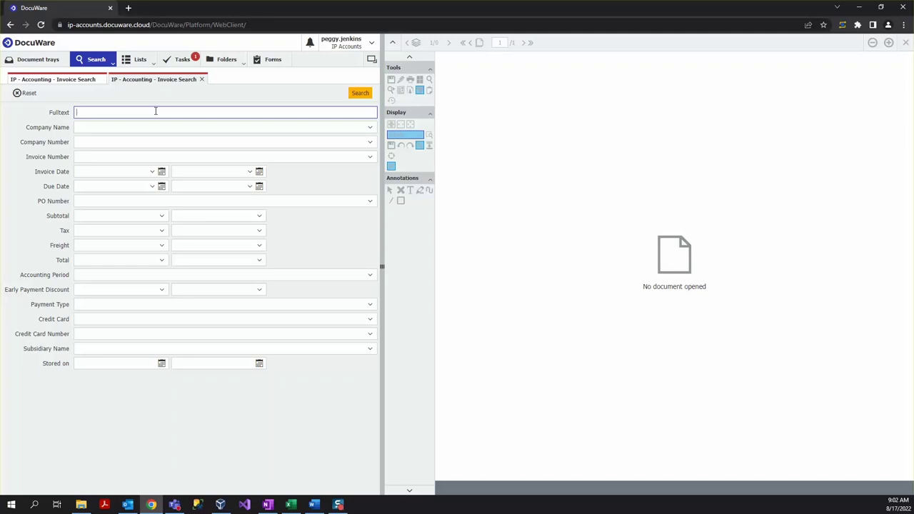
click(151, 110)
- Run the invoice search, view the first US-Steel result, and list the folder views
text(tolt)
key(Return)
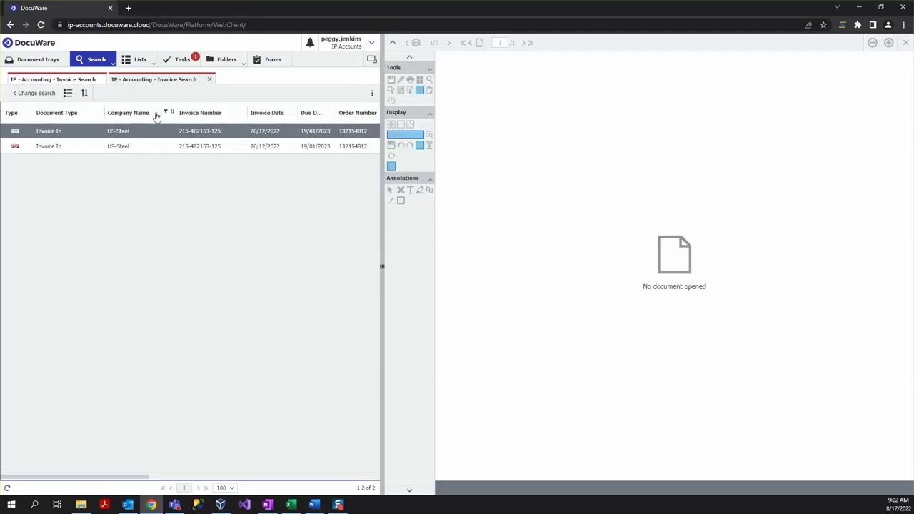
click(146, 133)
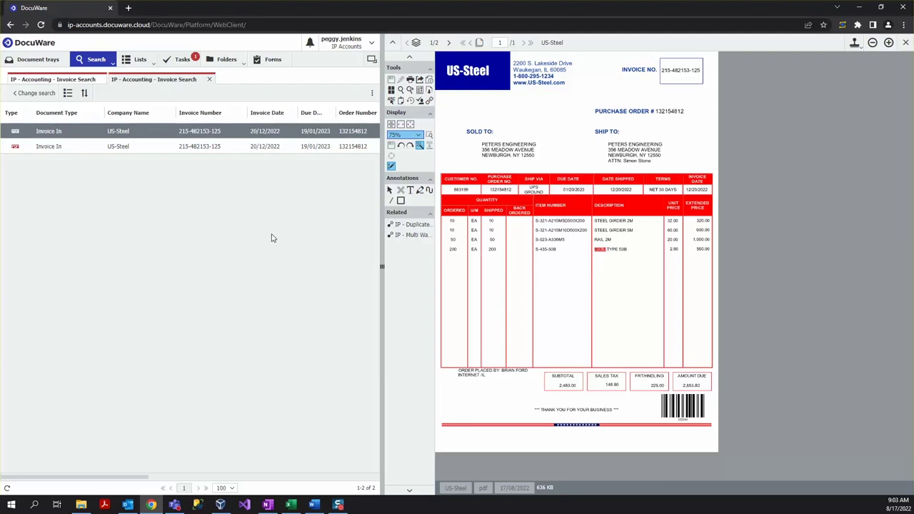
click(224, 63)
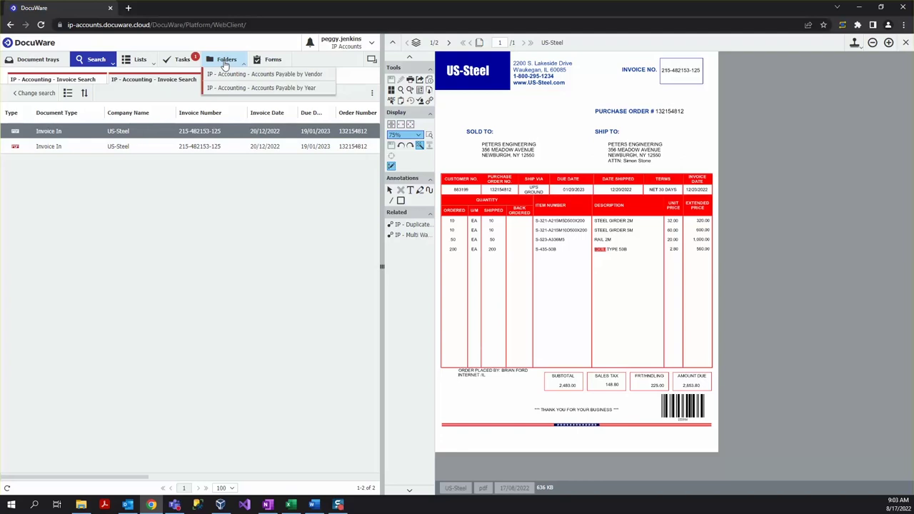
- Browse Accounts Payable by Year to 2022 > Dec > US-Steel to list its two invoices
click(262, 88)
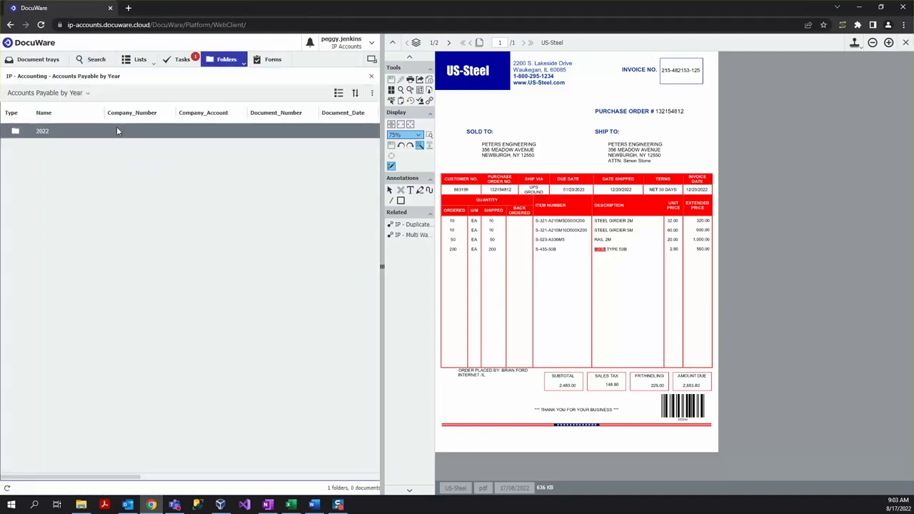
double_click(56, 132)
double_click(57, 133)
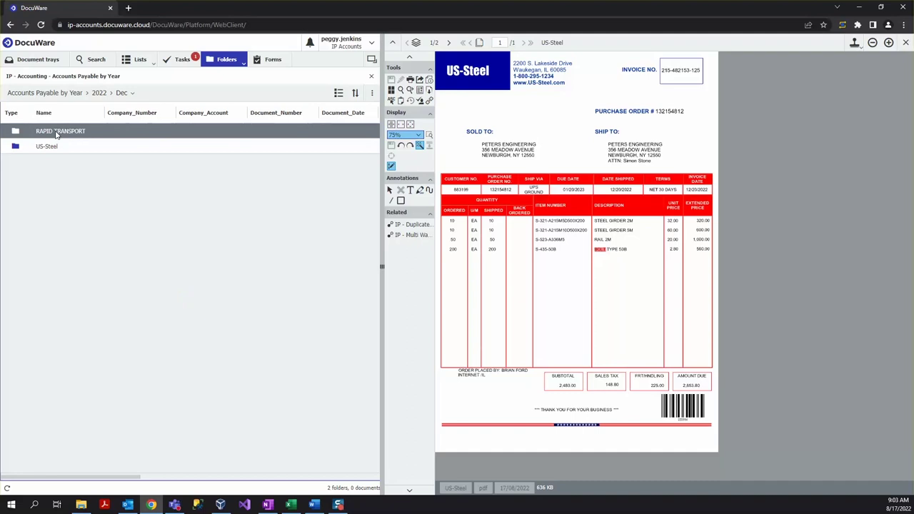
click(62, 147)
click(63, 150)
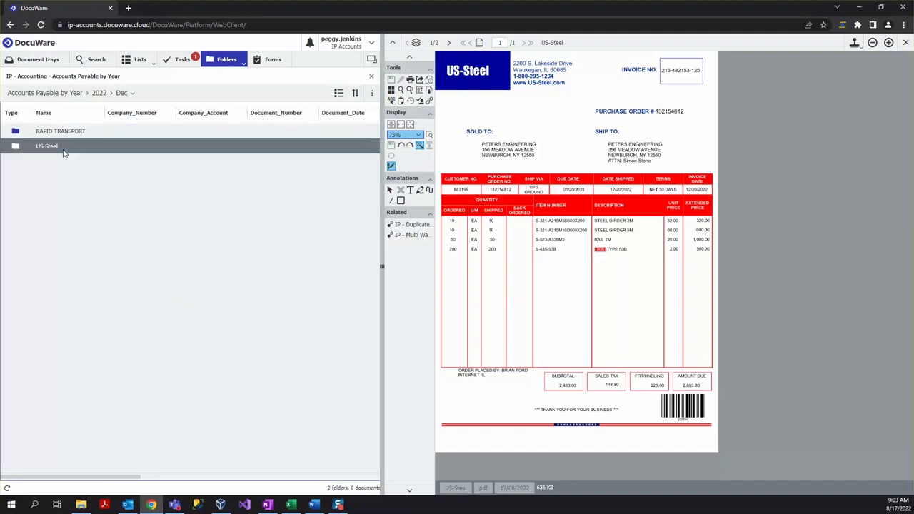
double_click(63, 153)
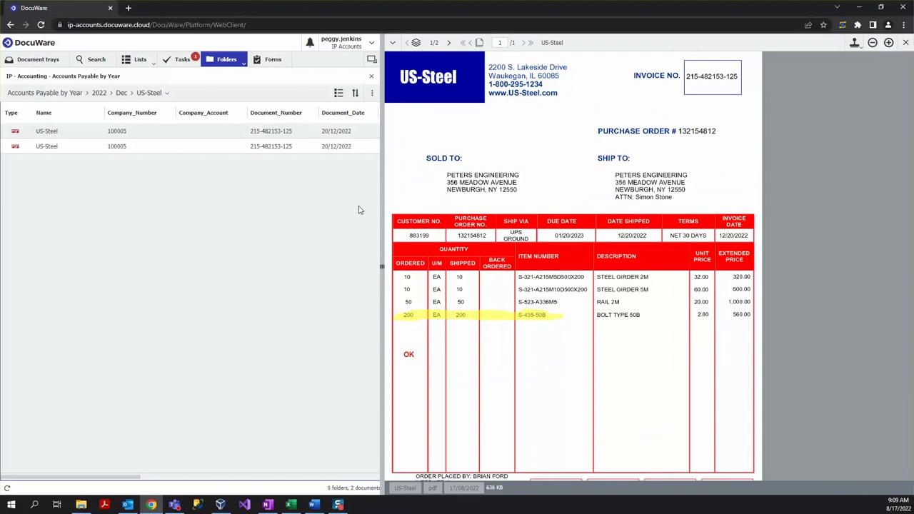
- Expand the viewer side toolbar and toggle the annotation overlay off and back on
click(392, 43)
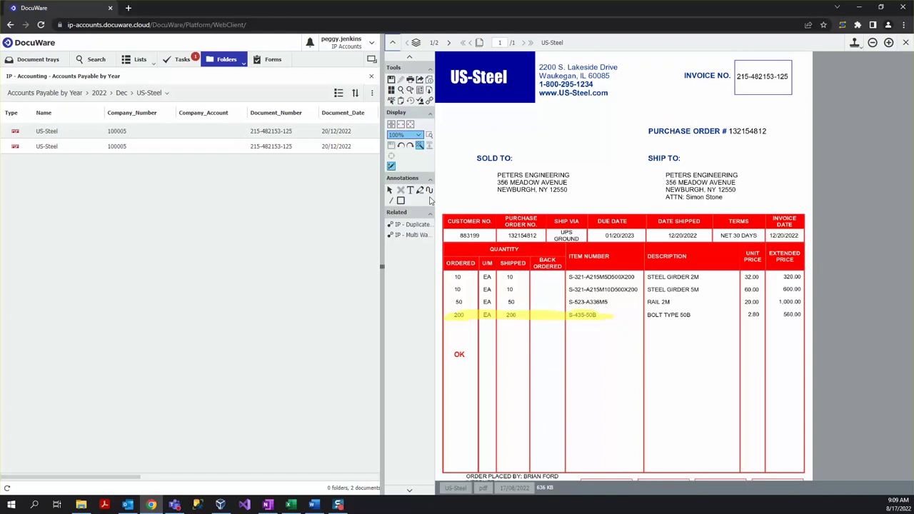
click(391, 167)
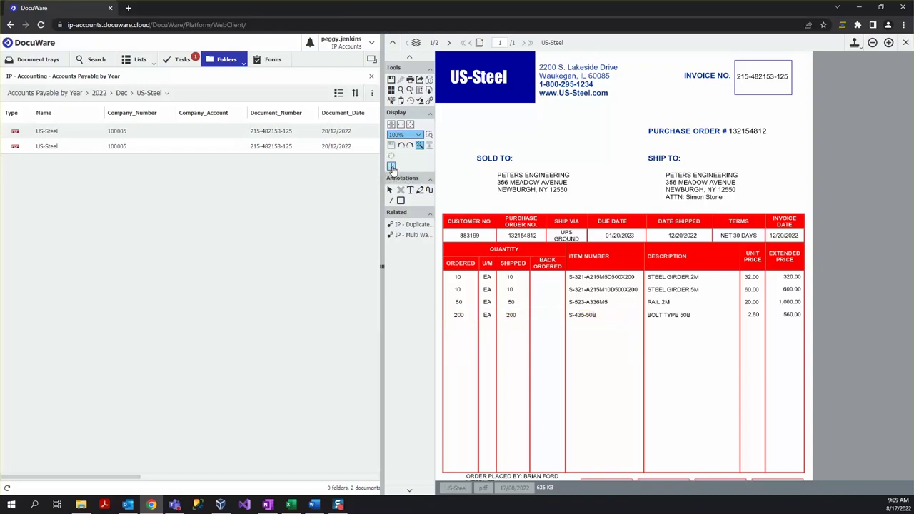
click(391, 167)
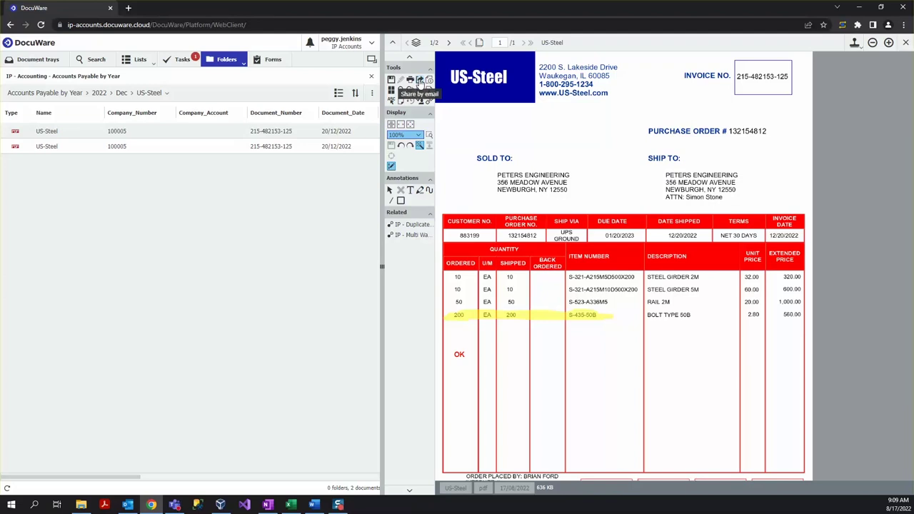
click(420, 80)
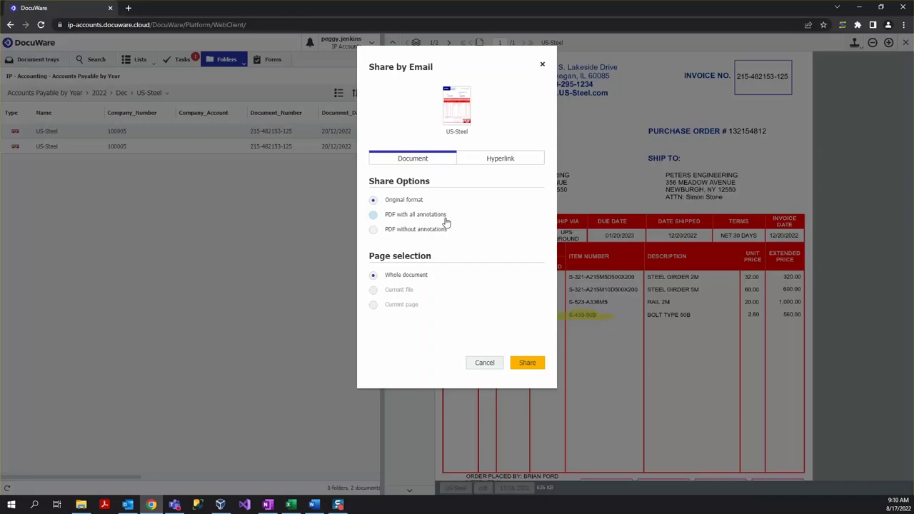
click(492, 363)
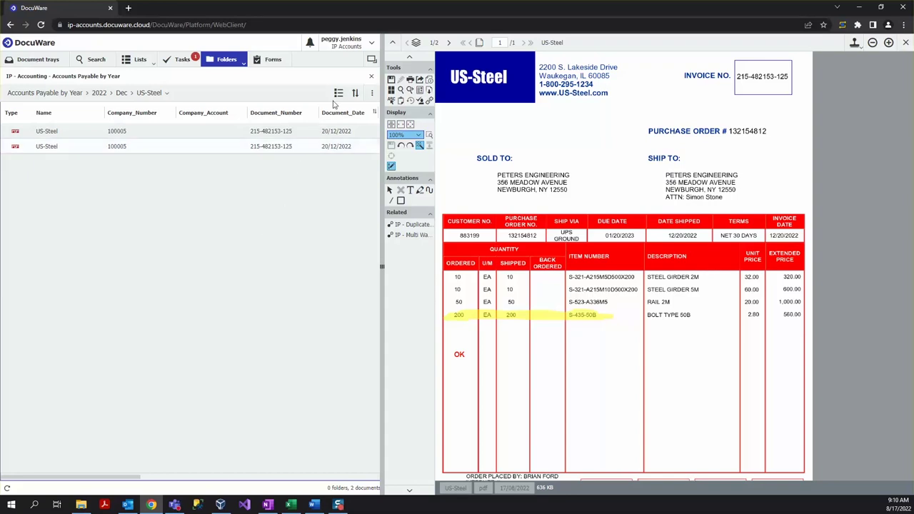
- Open Profile & Settings from the user menu, view Security, then the document tray settings
click(356, 49)
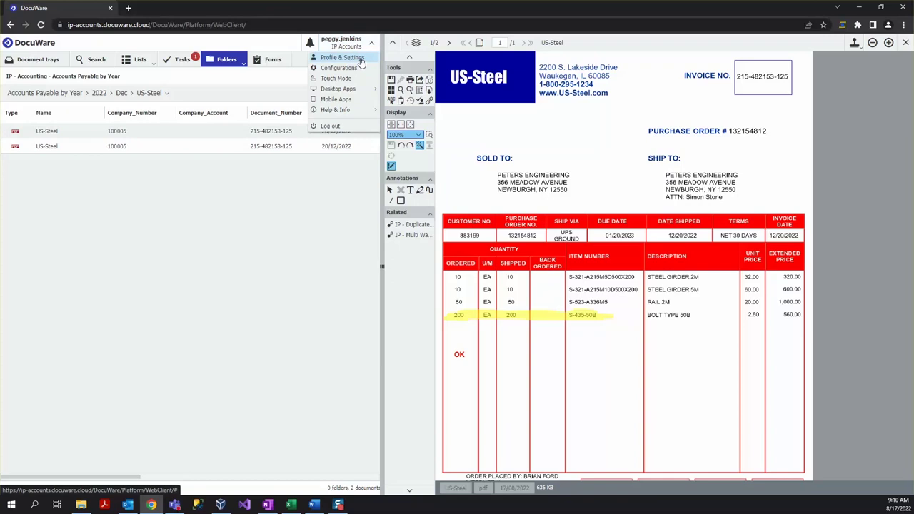
click(362, 60)
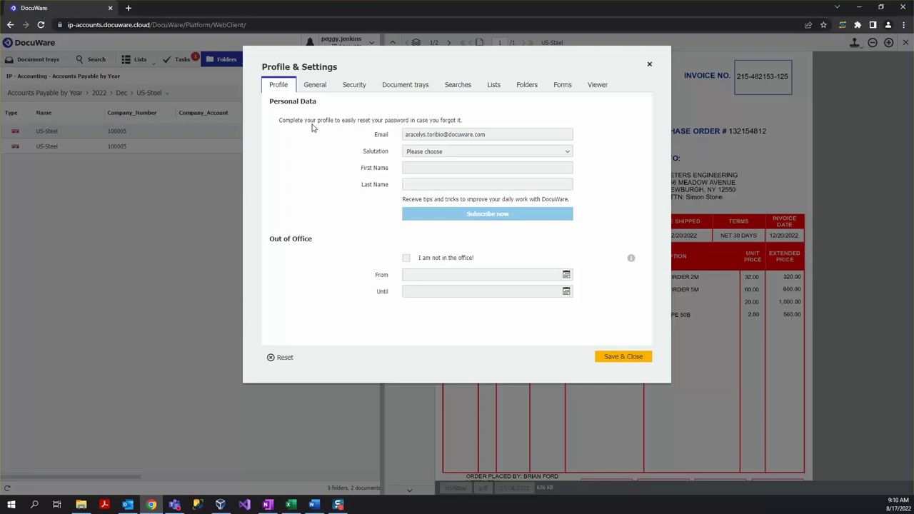
click(352, 87)
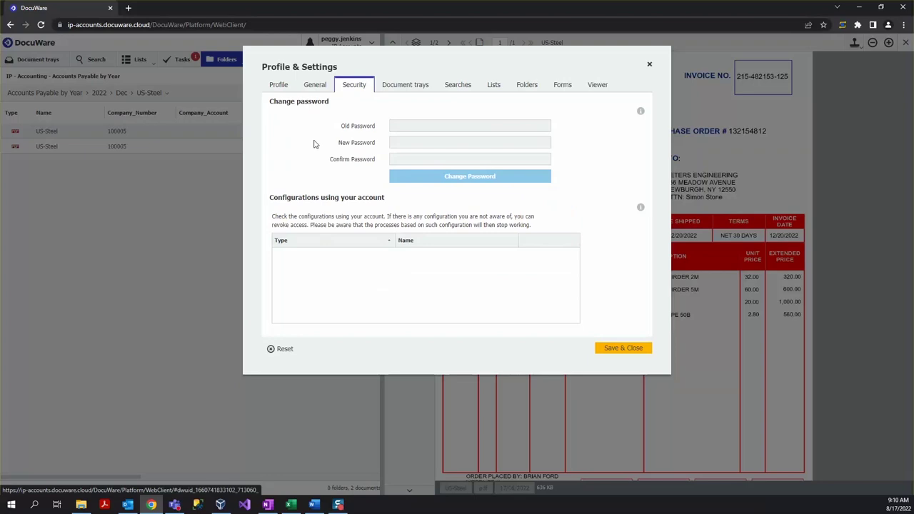
click(400, 90)
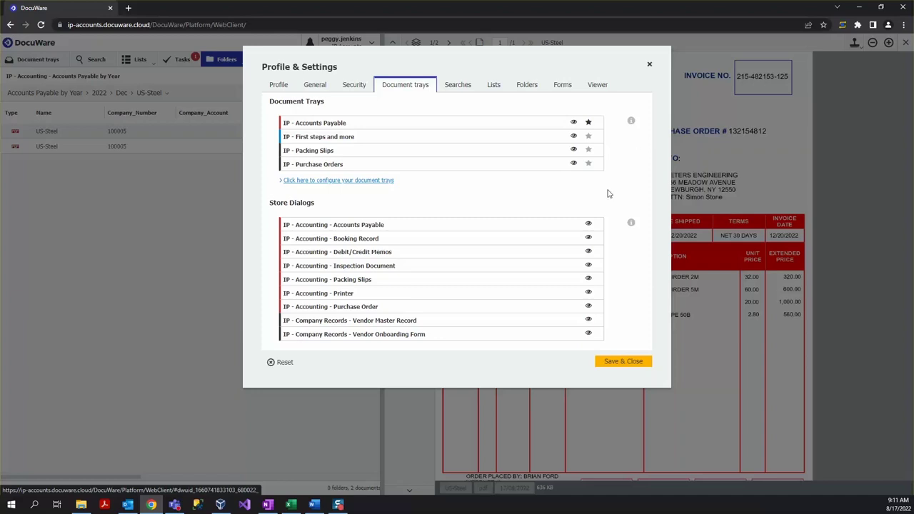
mouse_move(574, 164)
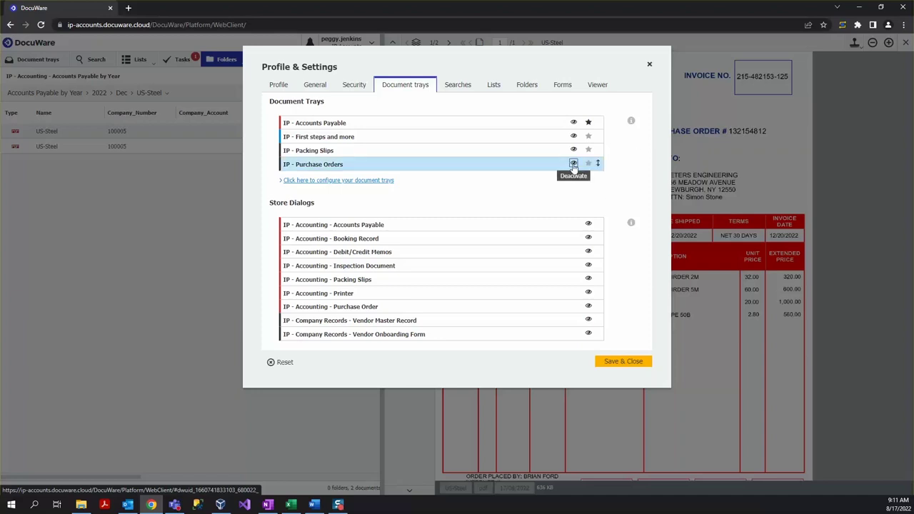
- Hide and re-show the IP - Purchase Orders tray, then try moving the Vendor Master Record search up
click(574, 165)
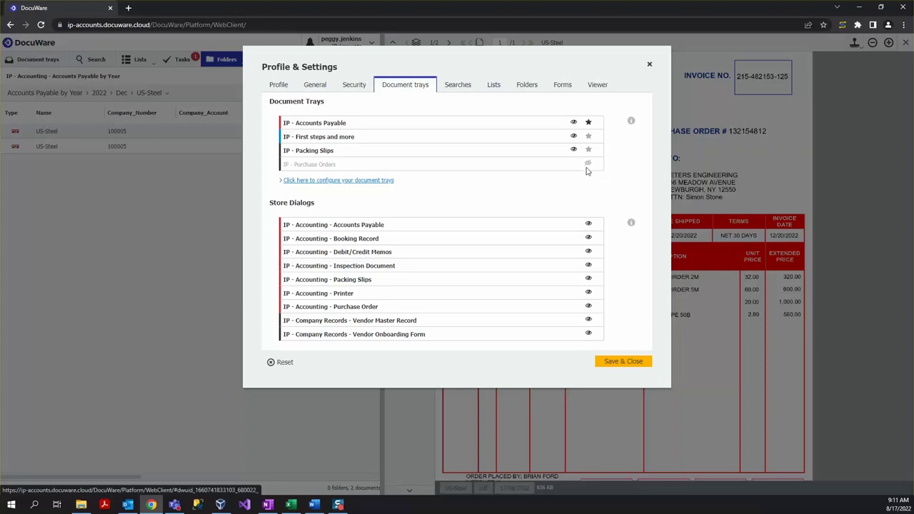
click(588, 165)
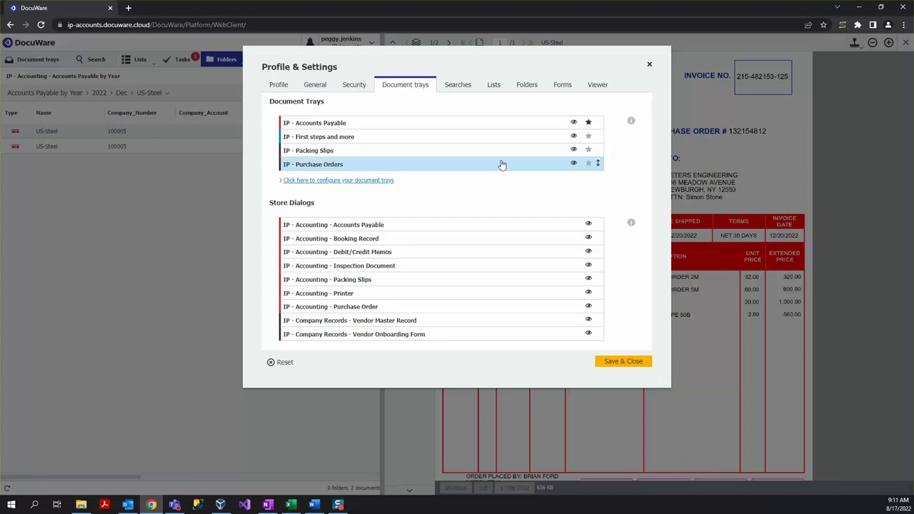
click(444, 90)
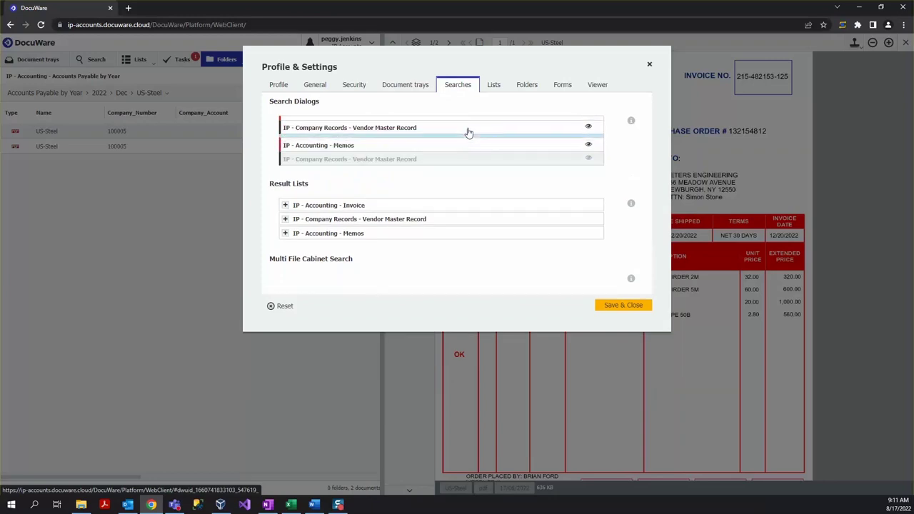
drag(469, 157, 473, 163)
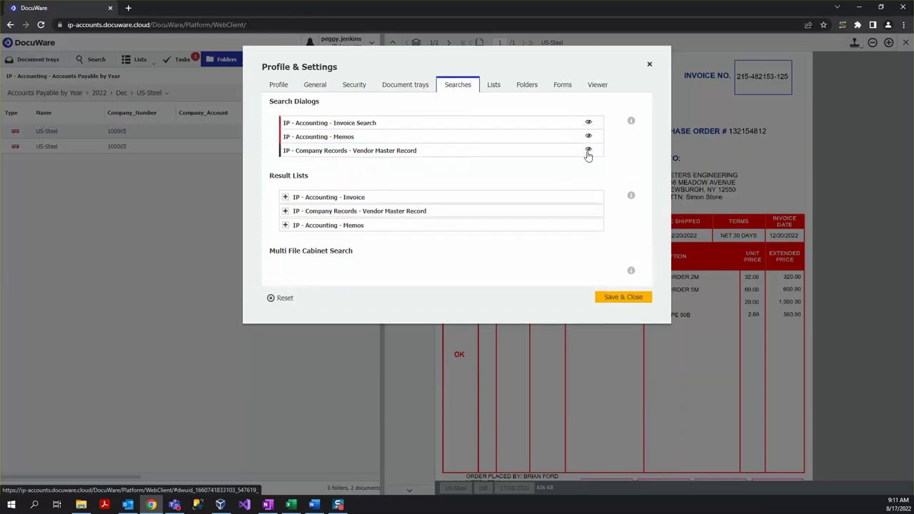
- Hide 'Rotate page left for viewing' in the Display group of the viewer's left toolbar
click(600, 93)
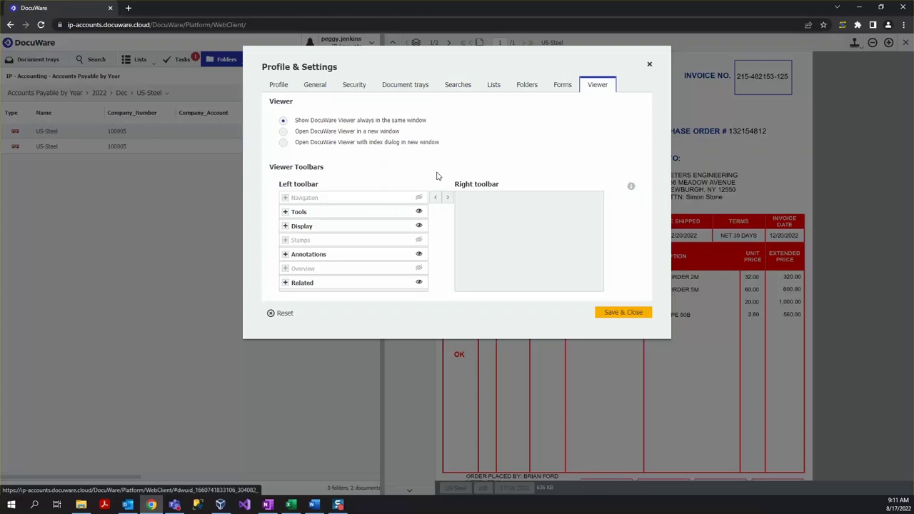
click(287, 226)
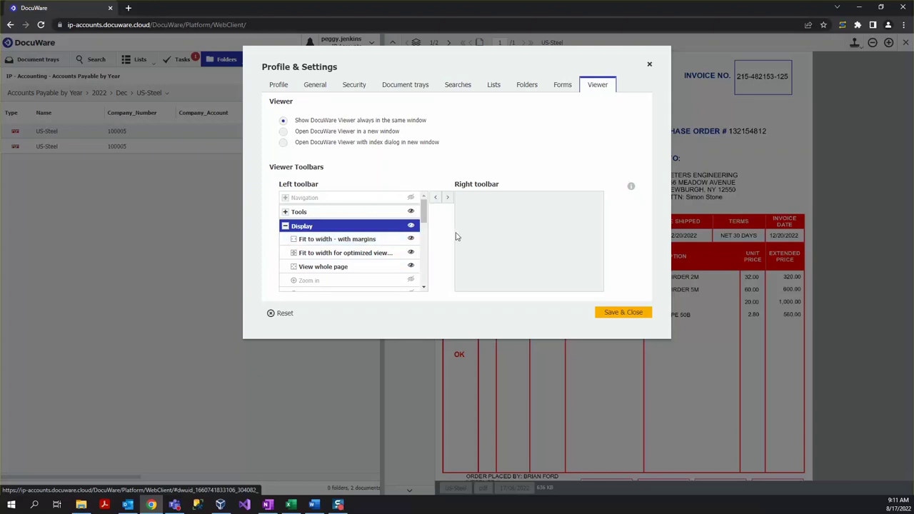
scroll(386, 248, down, 1)
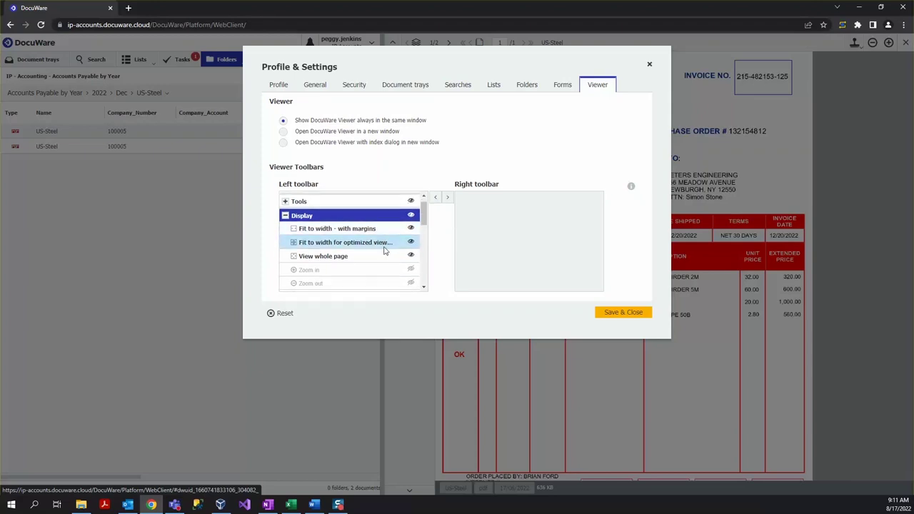
scroll(383, 250, down, 1)
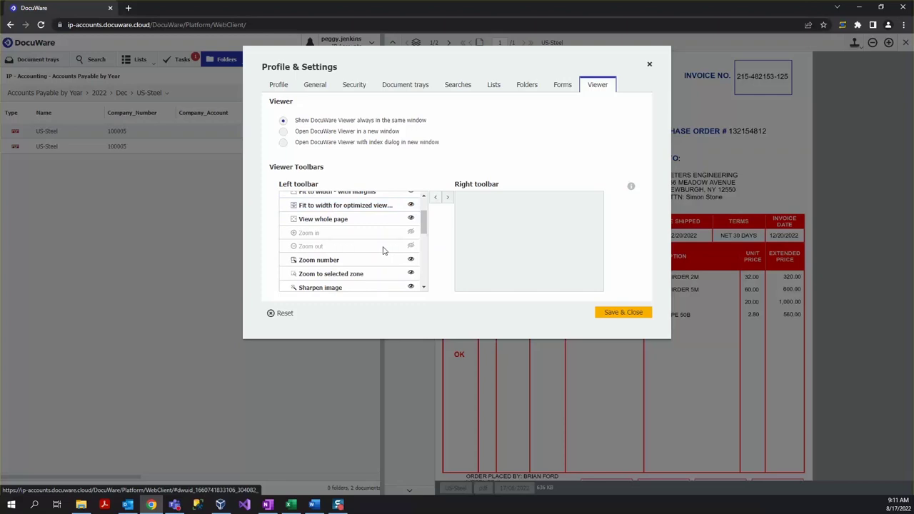
scroll(383, 250, down, 1)
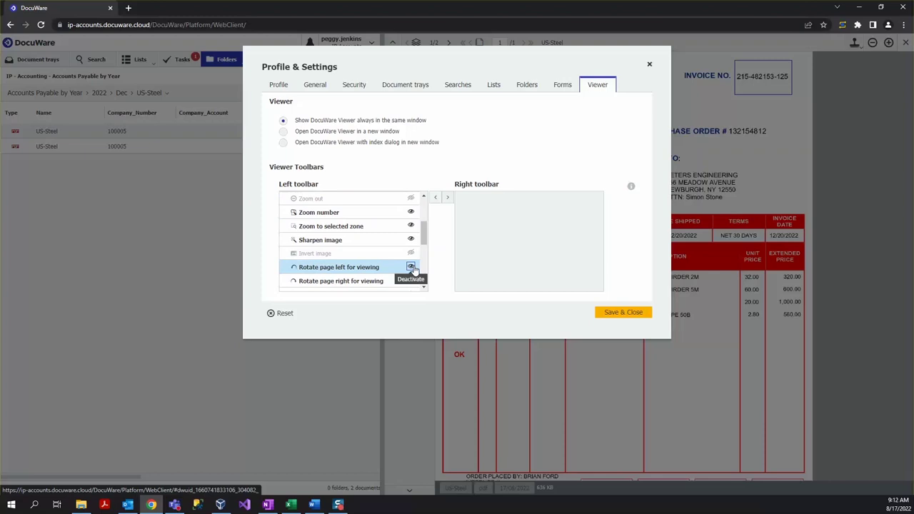
click(411, 267)
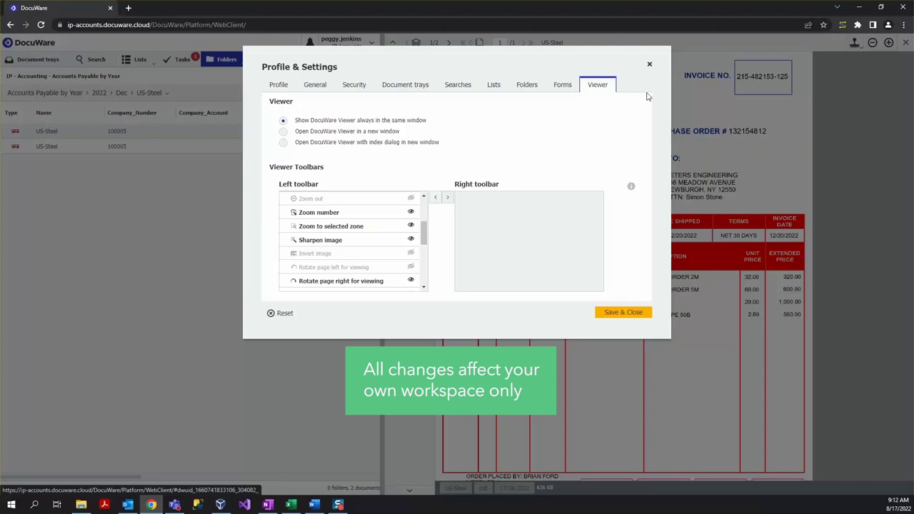
- Close the Profile & Settings dialog
click(649, 65)
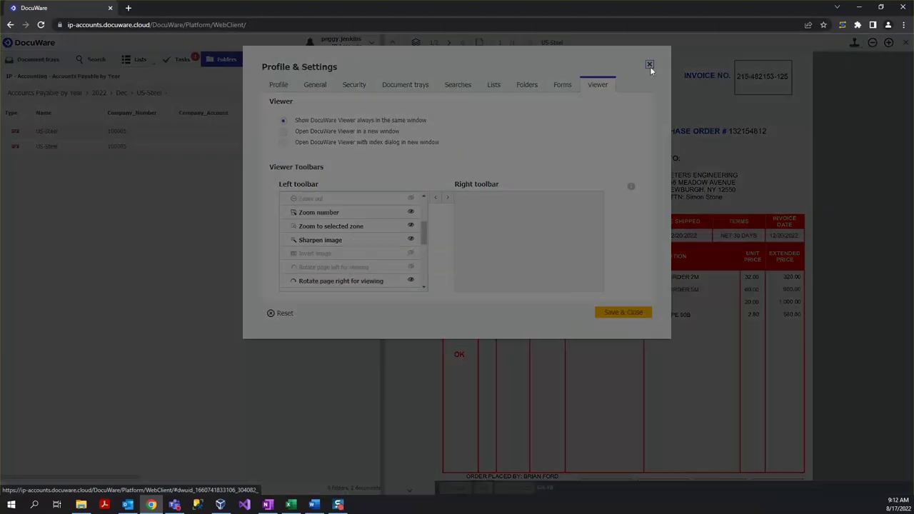